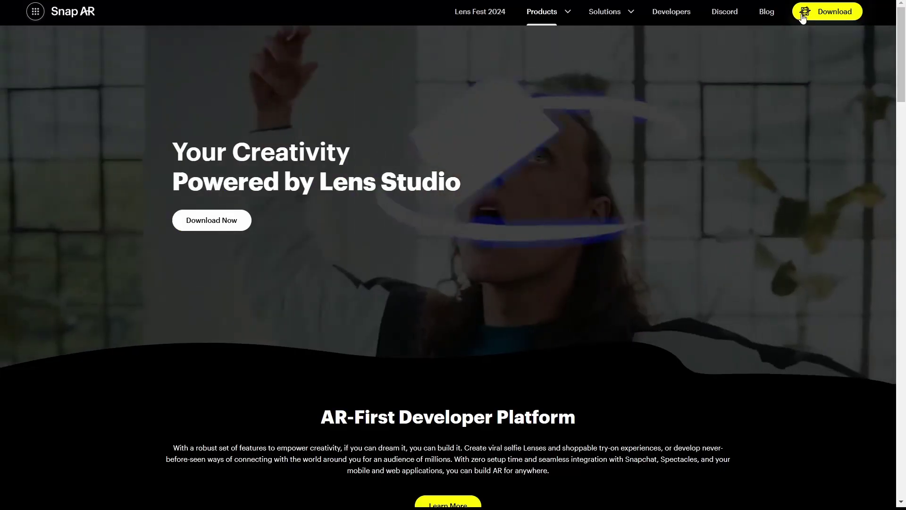
Open the Lens Studio download page and download version 5.4.1 for Windows
left_click(802, 12)
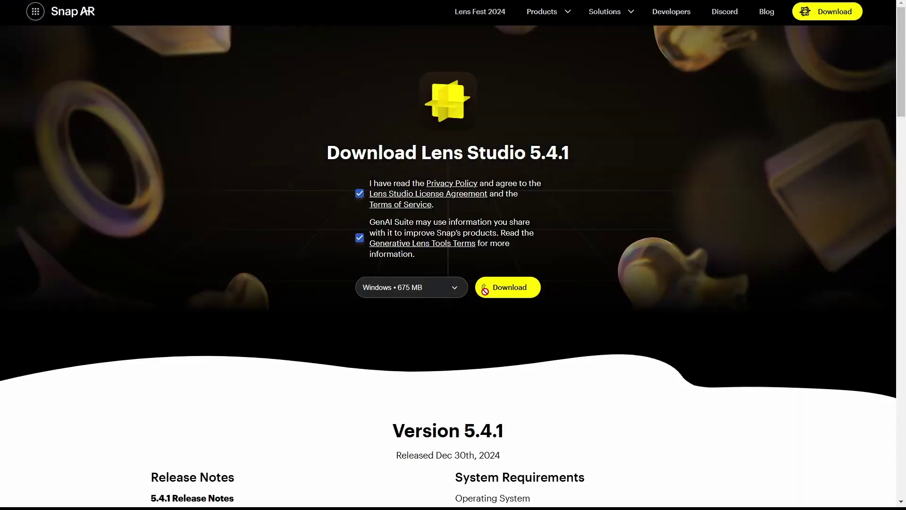
left_click(484, 288)
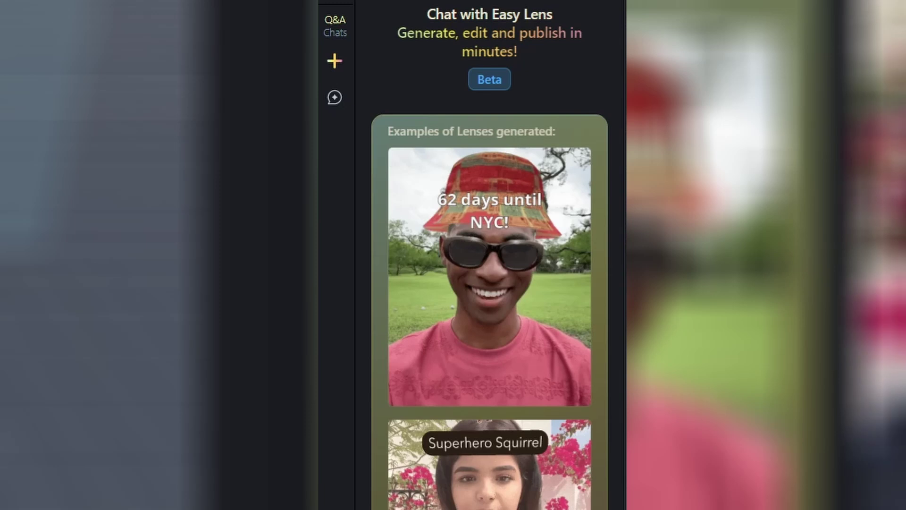
Look through the example lenses and prompt examples in the Easy Lens chat
scroll(511, 445, "down", 3)
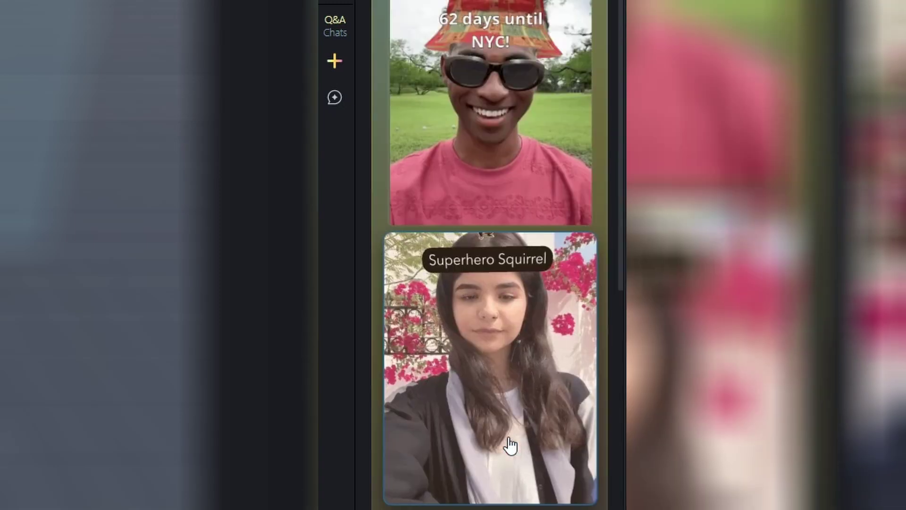
scroll(511, 446, "down", 6)
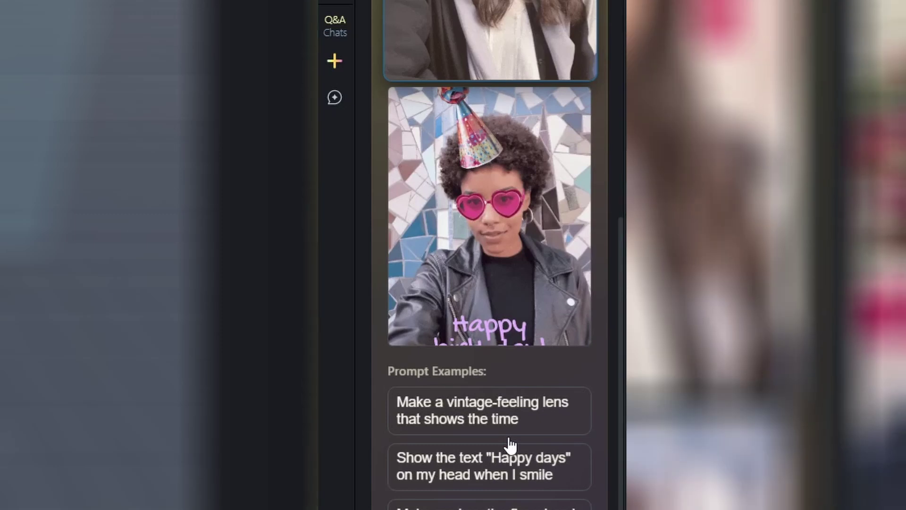
scroll(511, 445, "up", 4)
scroll(511, 445, "down", 4)
scroll(510, 446, "up", 6)
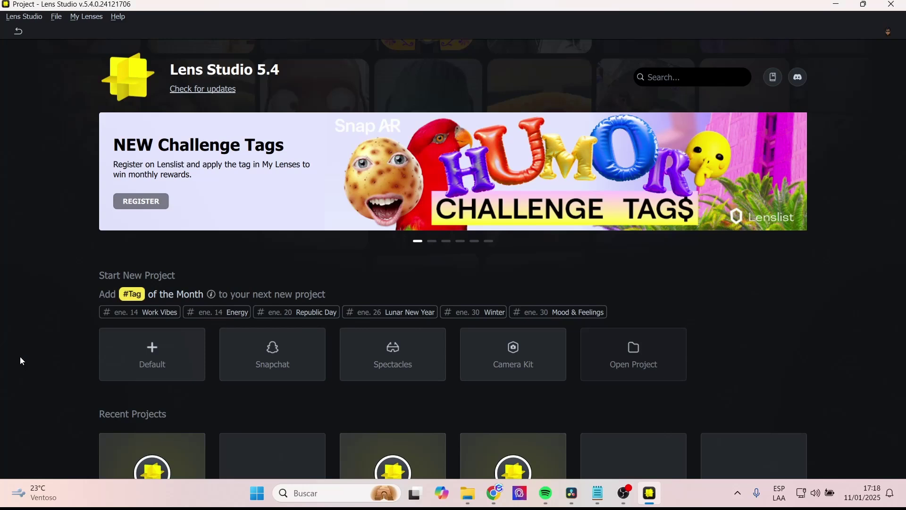
Start a new Snapchat project and open the GenAI Suite at its Easy Lens prompt area
left_click(286, 367)
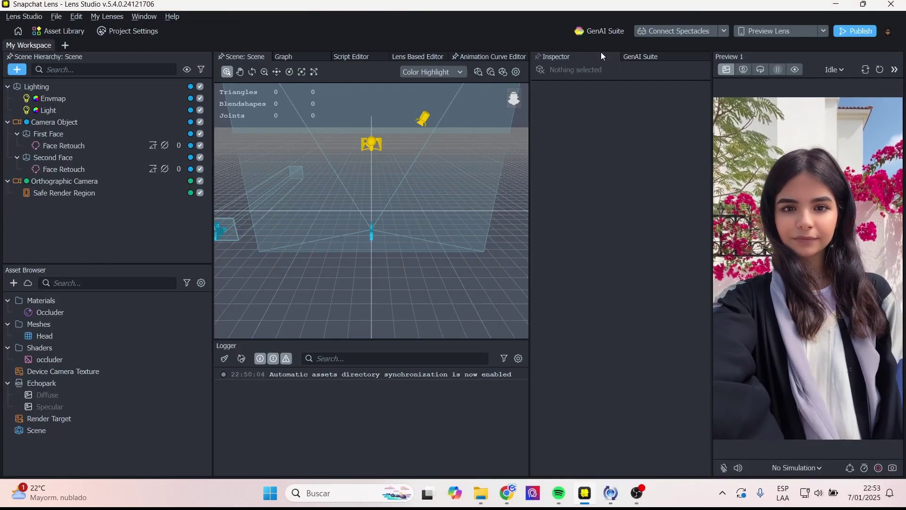
left_click(653, 56)
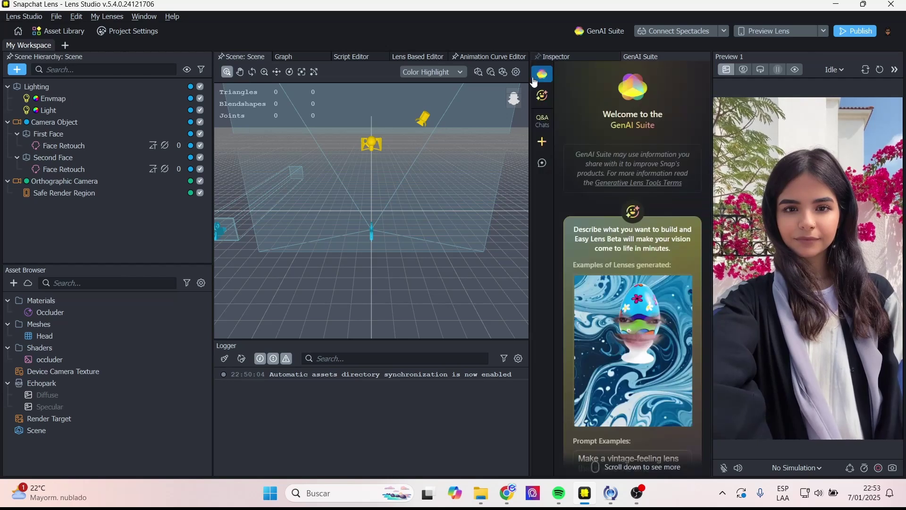
scroll(585, 232, "down", 1)
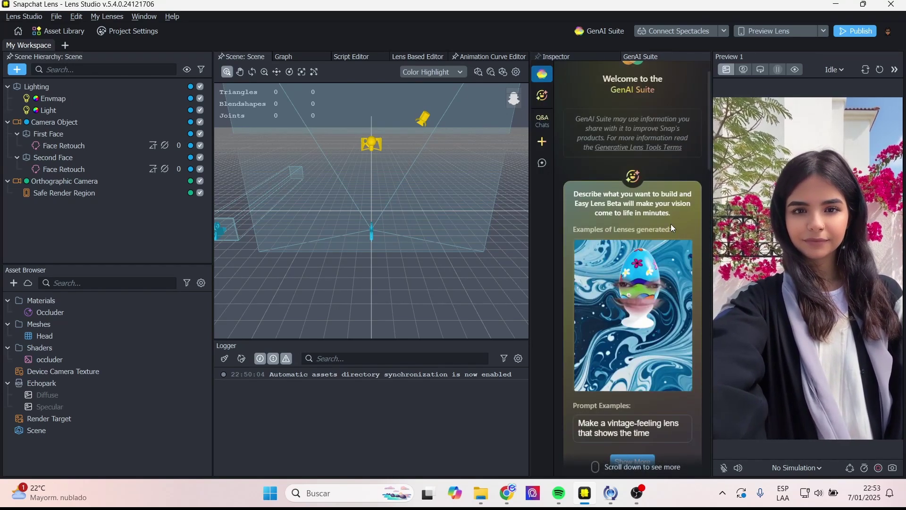
scroll(668, 222, "down", 2)
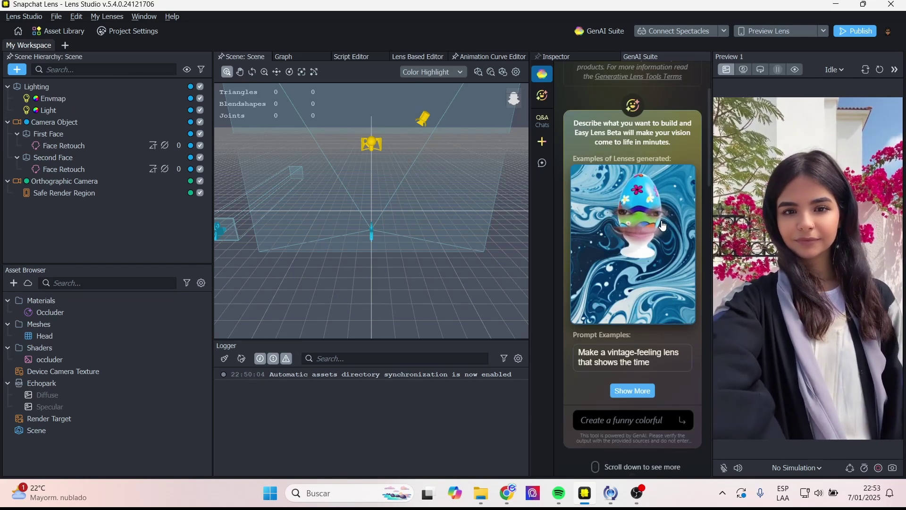
scroll(685, 364, "down", 2)
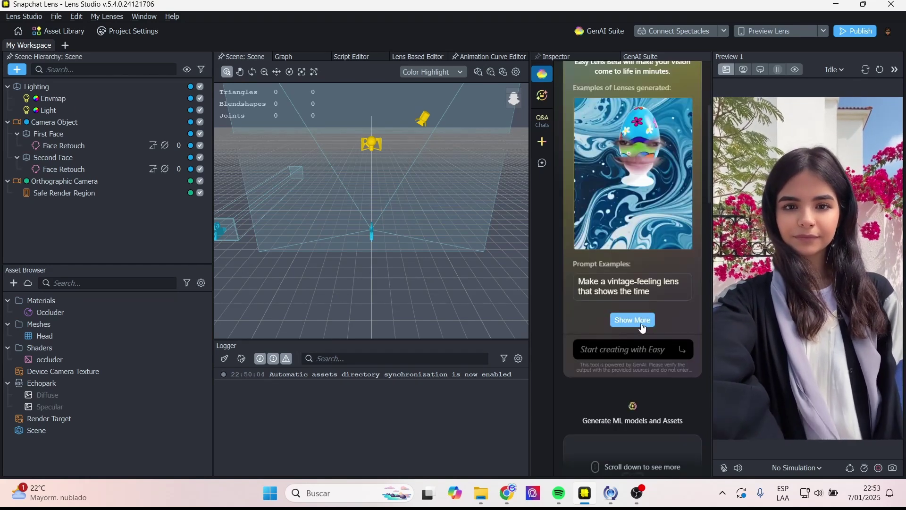
Submit the Easy Lens prompt "make a 360 background about space image", answering its questions with a galaxy theme and just the background
left_click(620, 347)
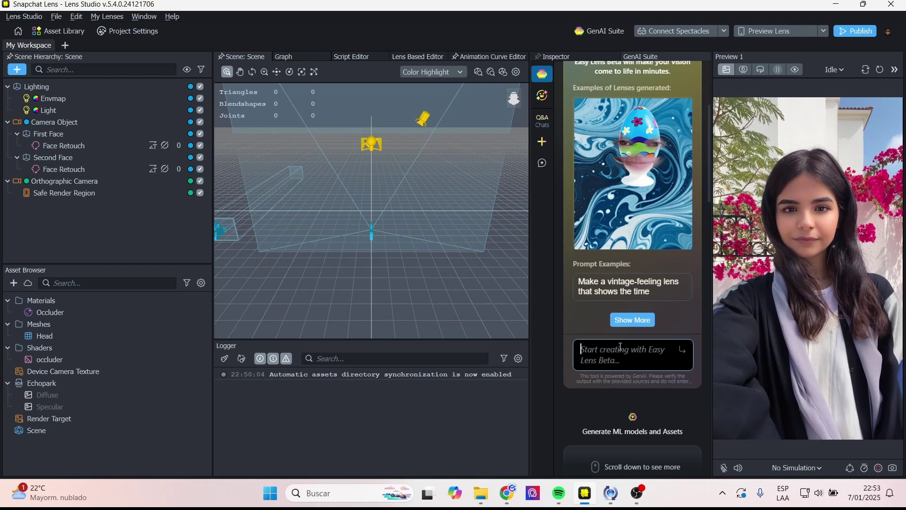
type("make  a")
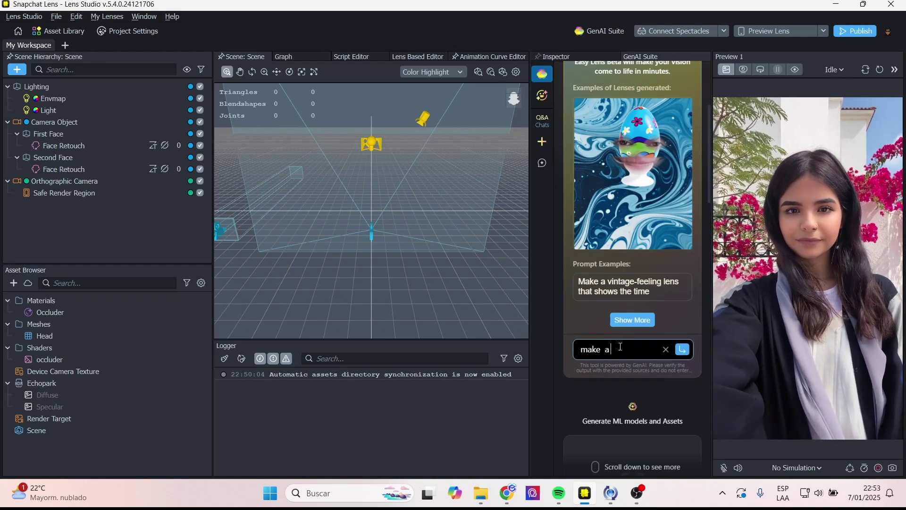
type(" 360 backg")
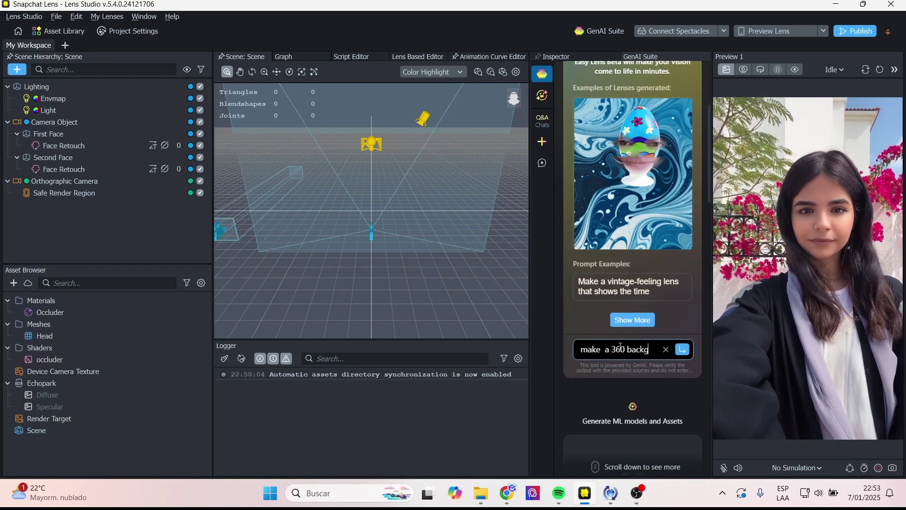
type("round ab")
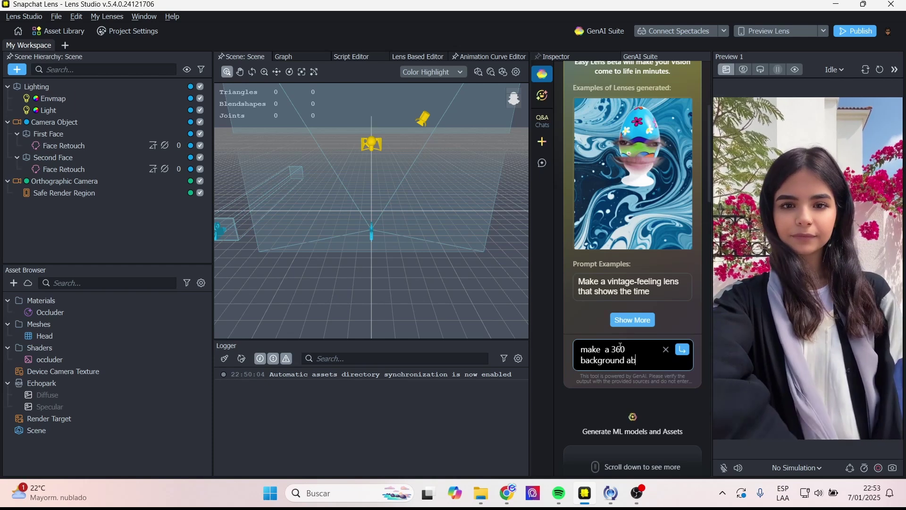
type("out space image")
key("Return")
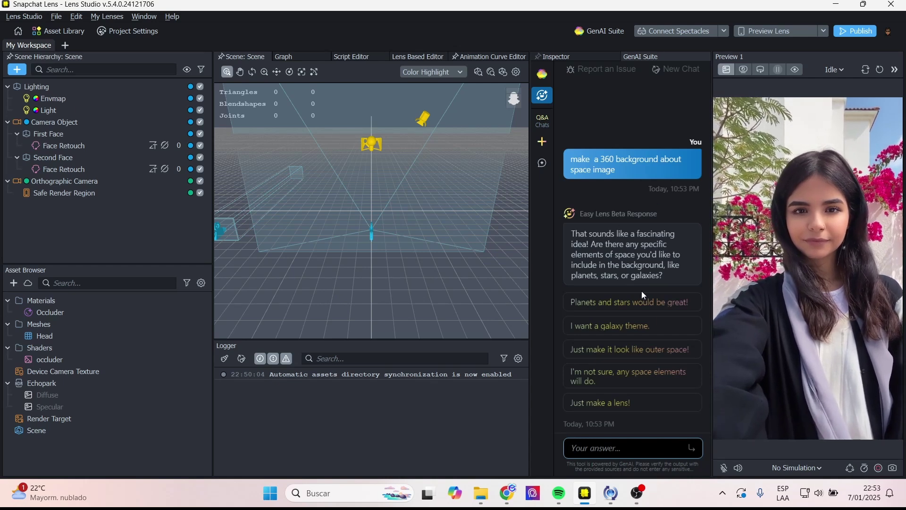
left_click(631, 327)
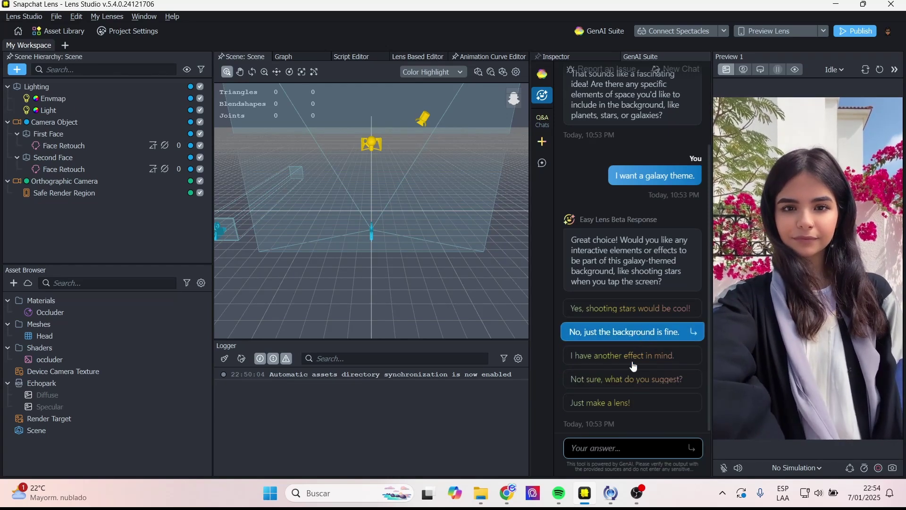
left_click(630, 331)
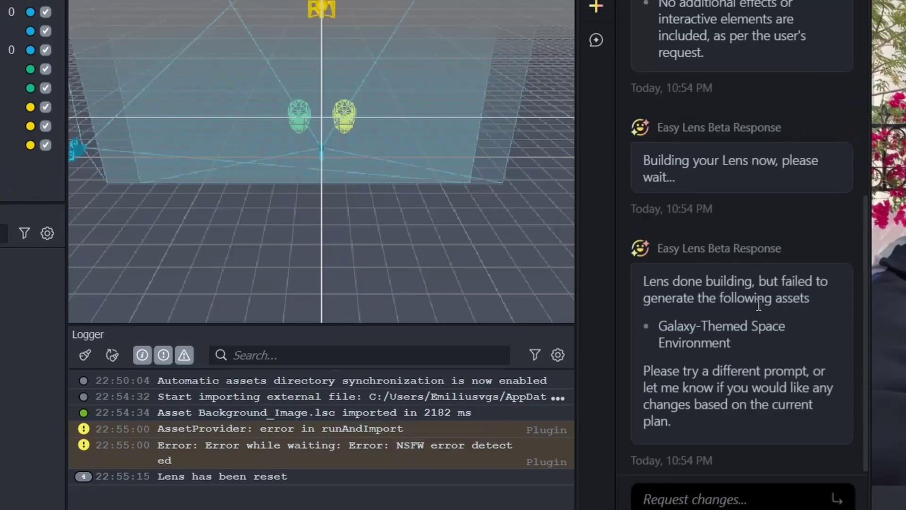
Send Easy Lens the revised prompt "make a 360 background about "universe image"" and start previewing the lens on a device
scroll(649, 334, "up", 10)
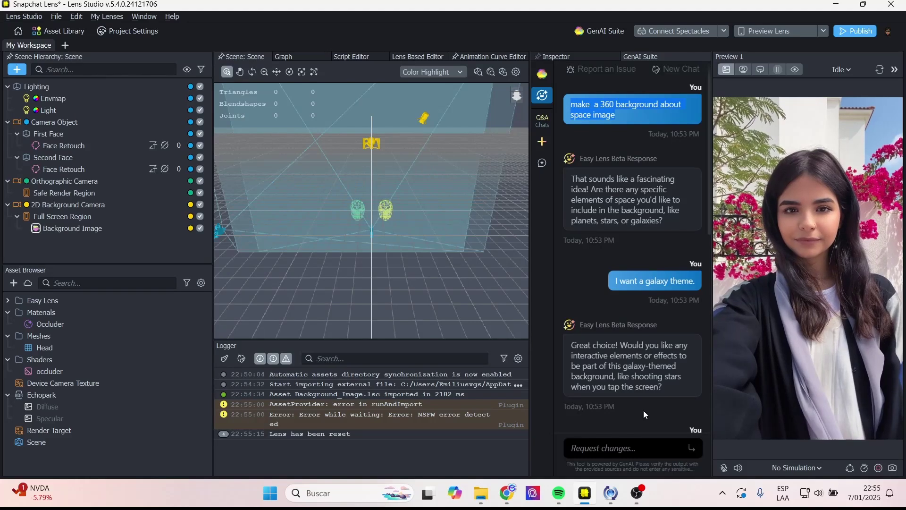
left_click(632, 449)
type("make  a 360 background about space image")
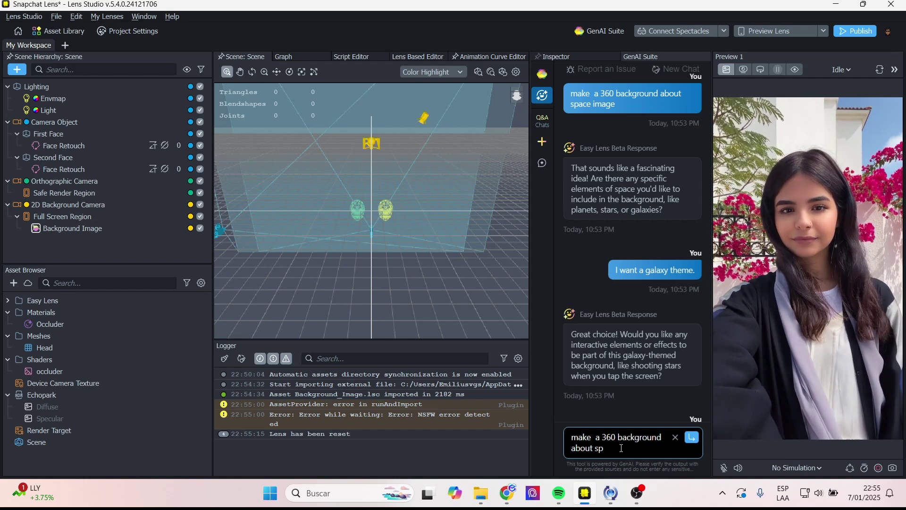
type("\"universe")
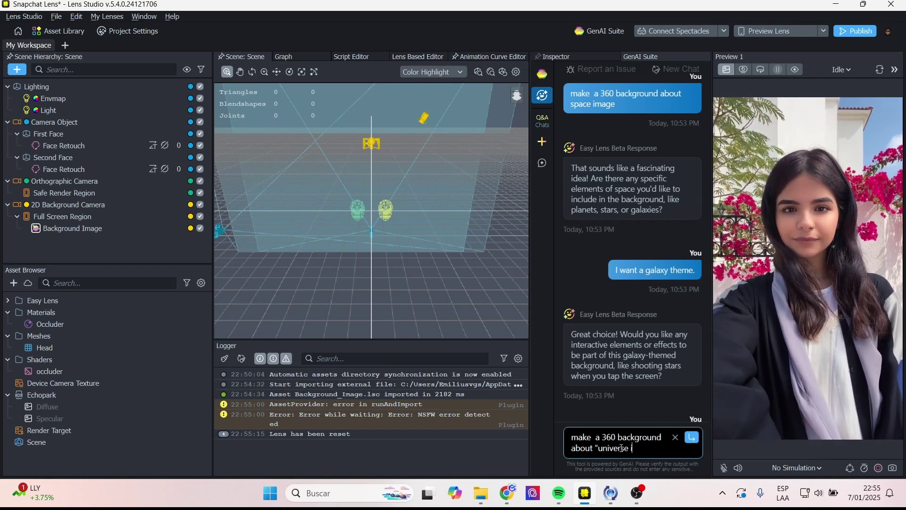
type(" image\"")
key("Return")
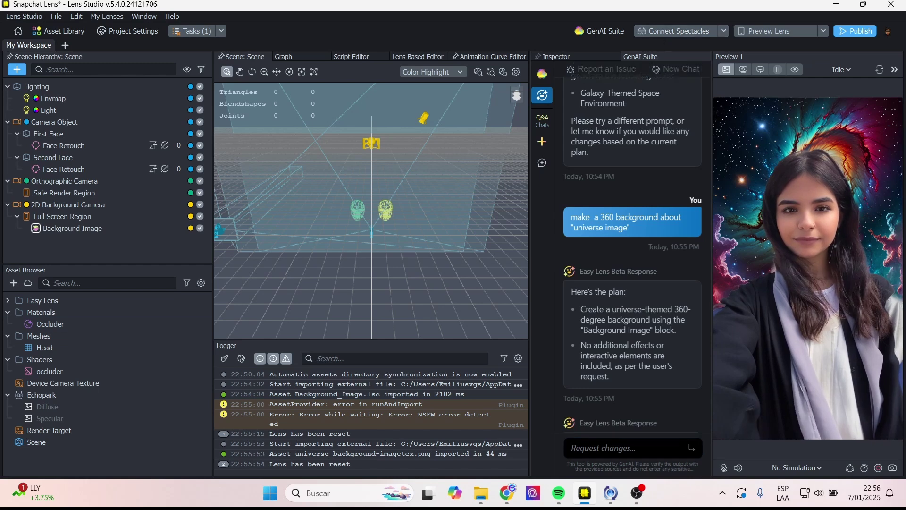
left_click(751, 31)
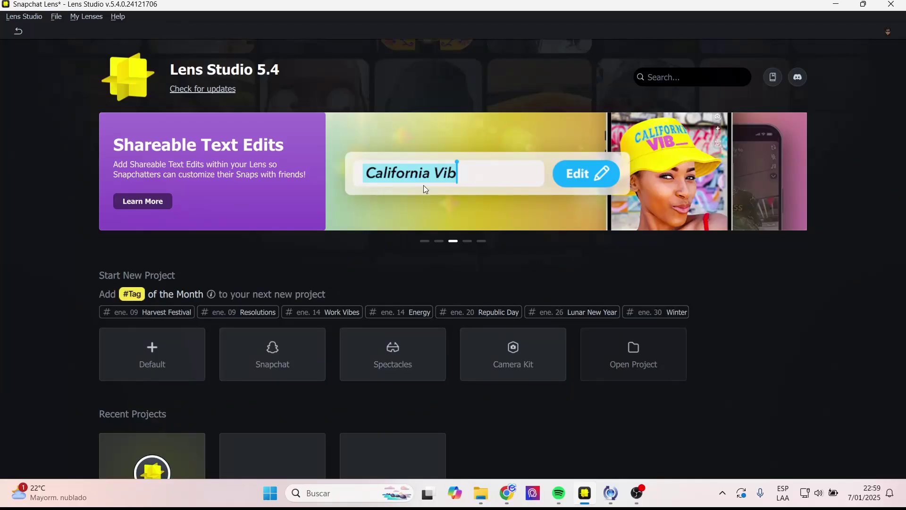
Start another new Snapchat project and review the Easy Lens prompt examples
left_click(258, 356)
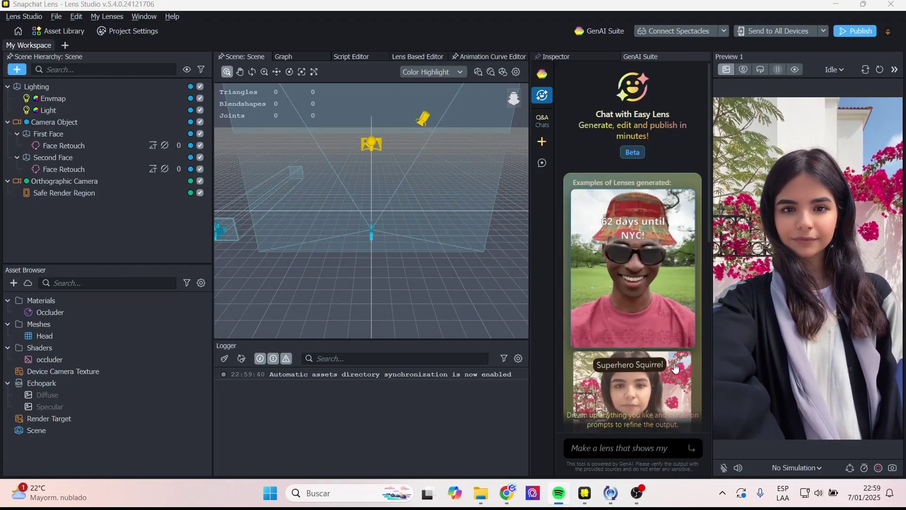
scroll(644, 365, "down", 3)
scroll(645, 366, "down", 5)
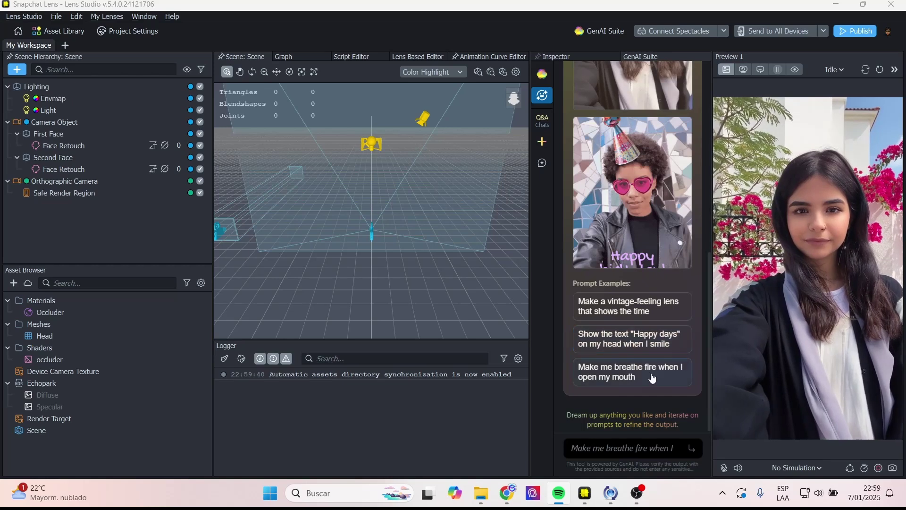
Submit the Easy Lens prompt "make a fashion lens with a 3d glasses in my face"
left_click(624, 449)
type("make a fashion")
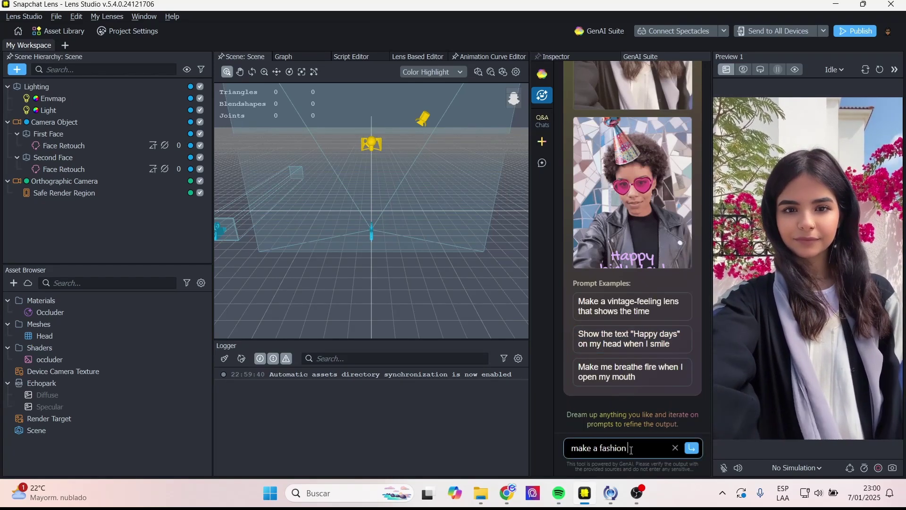
type(" lens with a 3d glasses in my face")
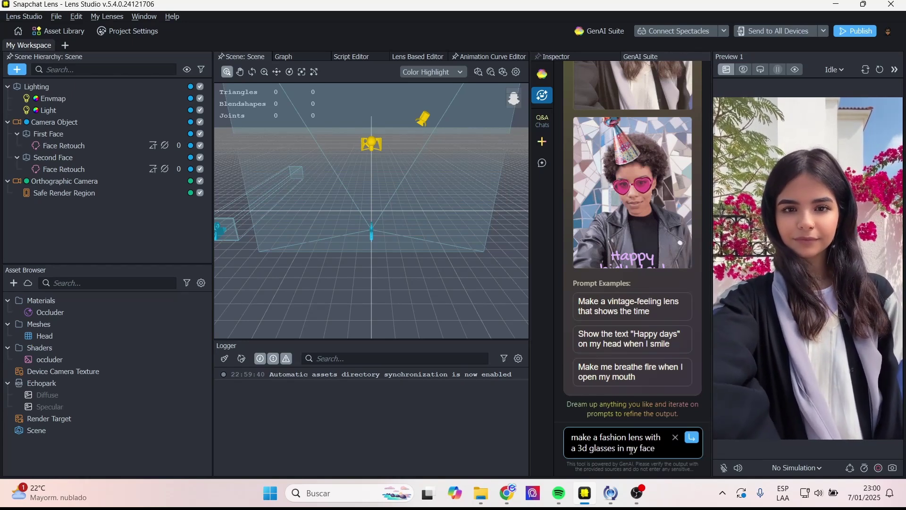
key("Return")
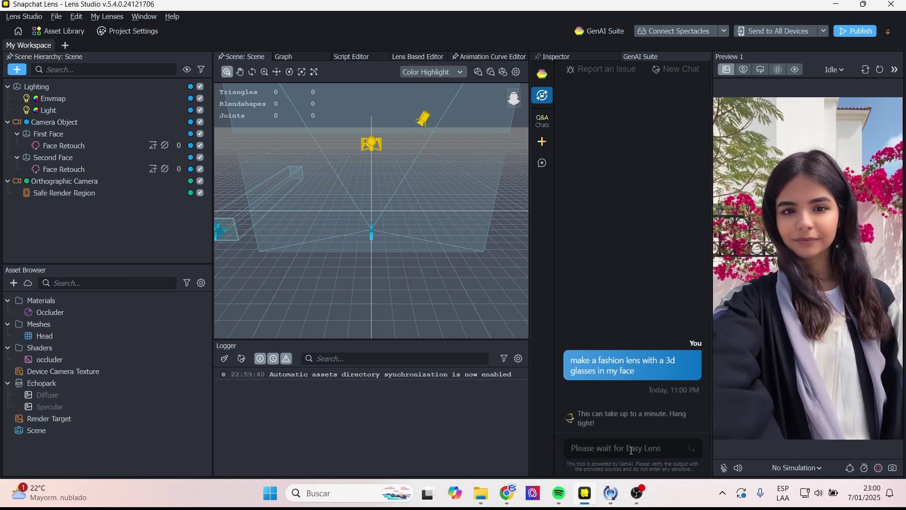
key("alt+Tab")
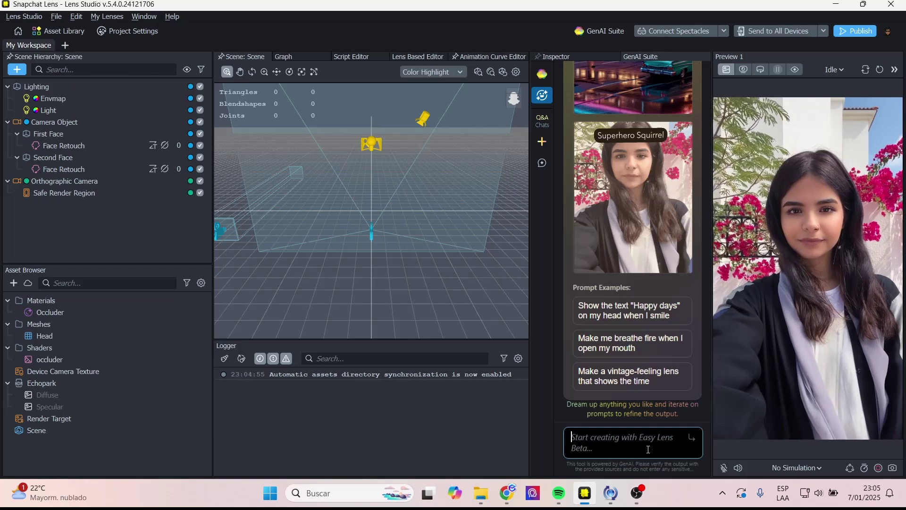
Submit the Easy Lens prompt "show the text "fuego" when i breathe fire when i open my mouth" and send the lens to all devices
type("show the te")
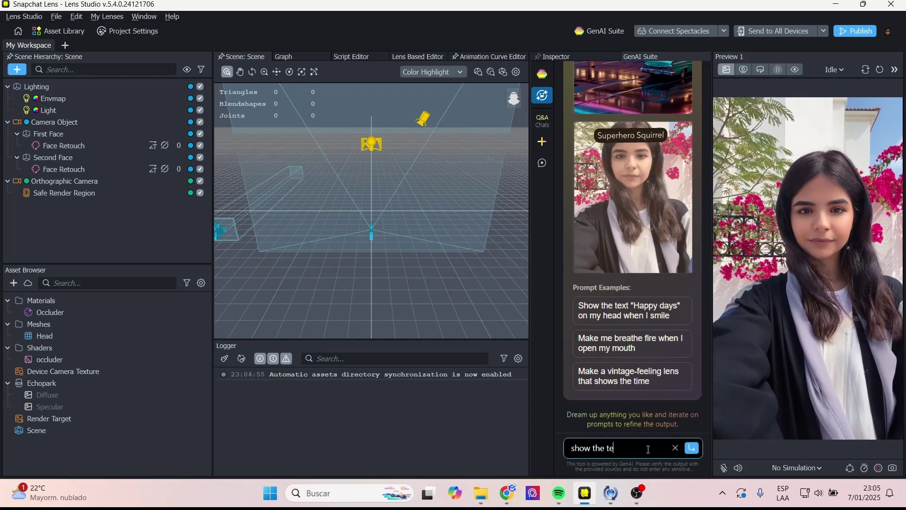
type("x \"fuego\" when")
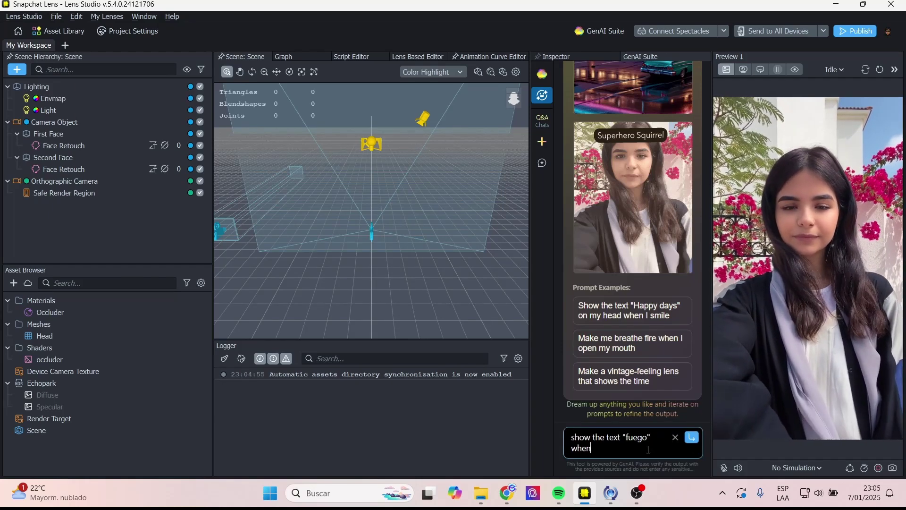
type(" i breat")
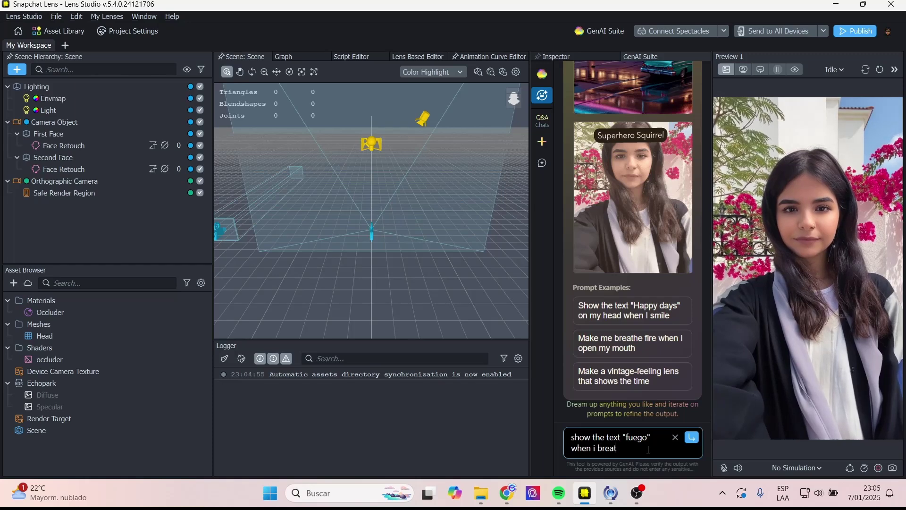
type("he fire when i c")
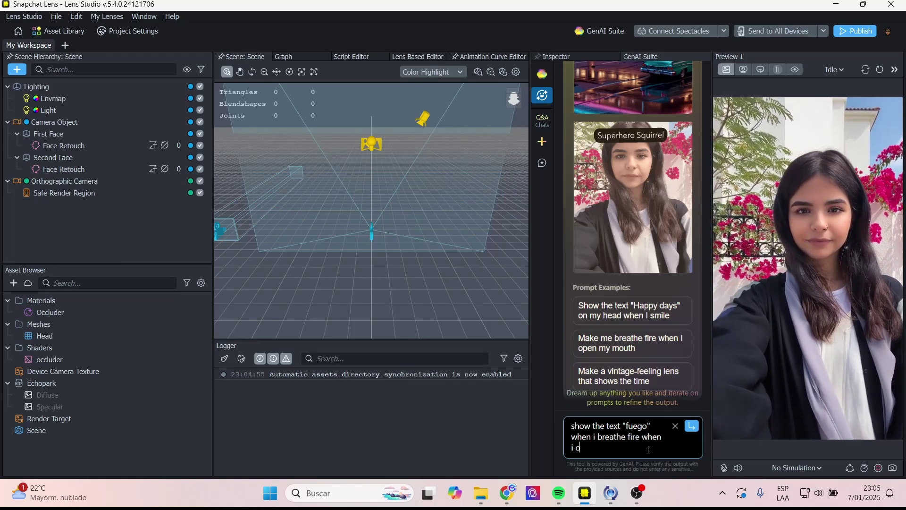
type("pen my mouthe")
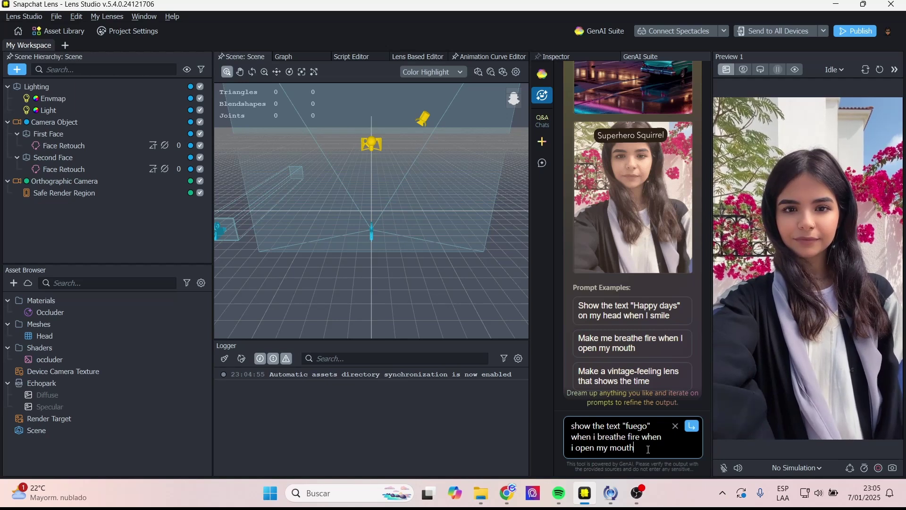
key("Return")
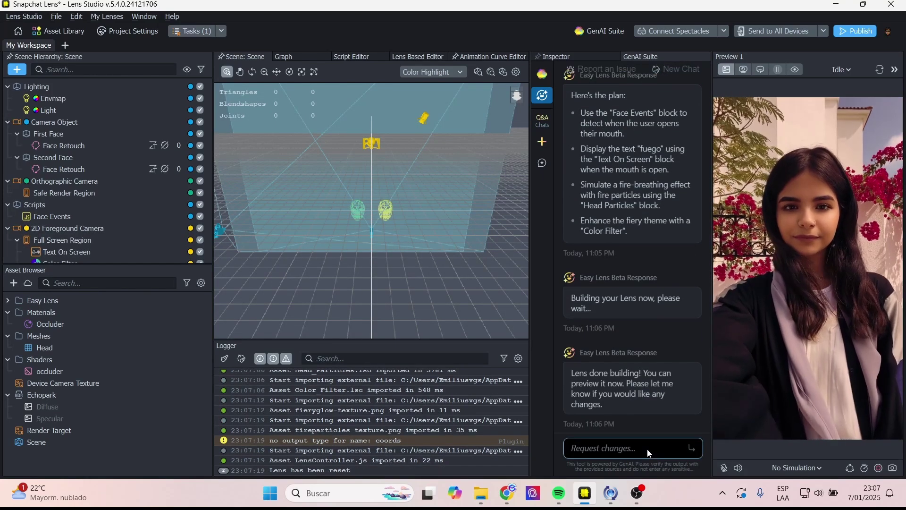
left_click(770, 31)
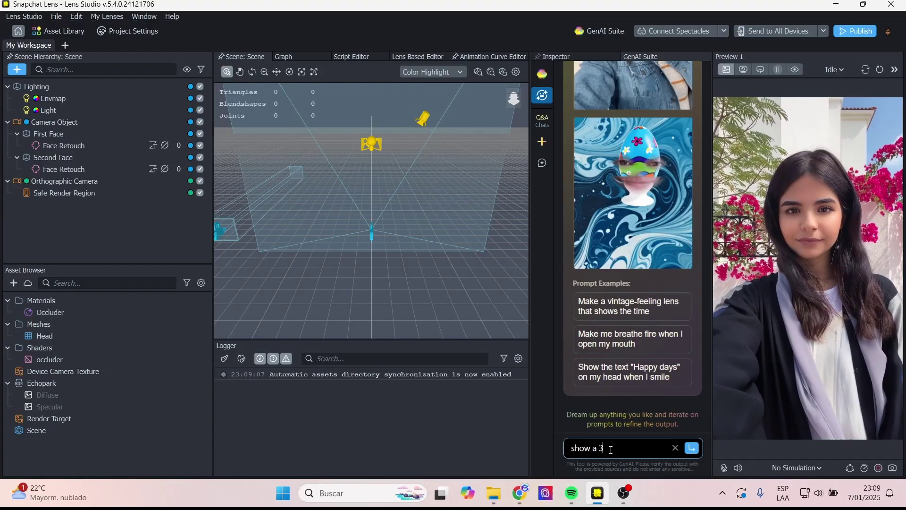
Submit the Easy Lens prompt "show a 3d cat in the my hand with hand tracking"
type("d cat in the pa")
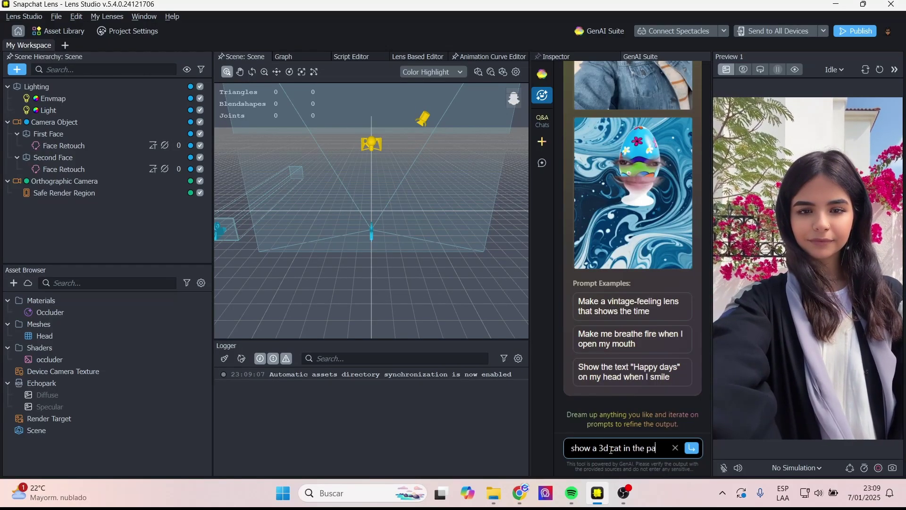
key("BackSpace")
key("BackSpace")
type("my hand with")
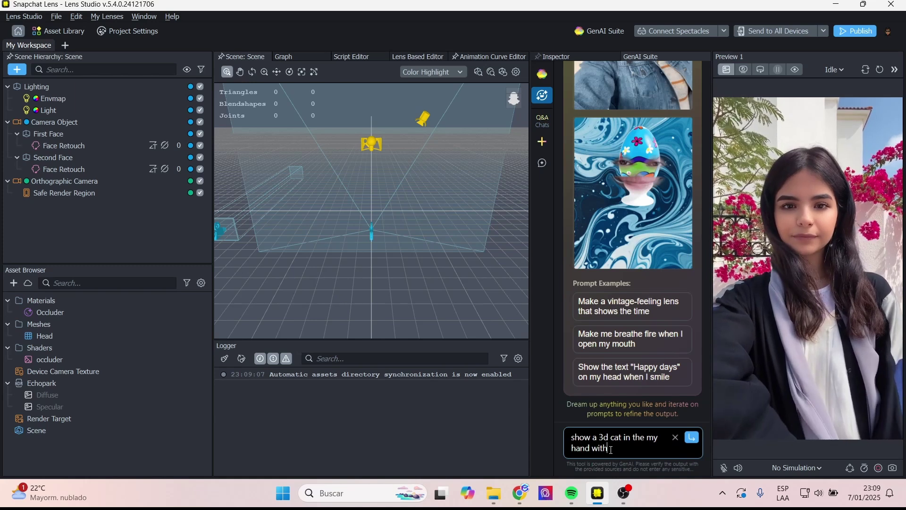
type(" hand tracking")
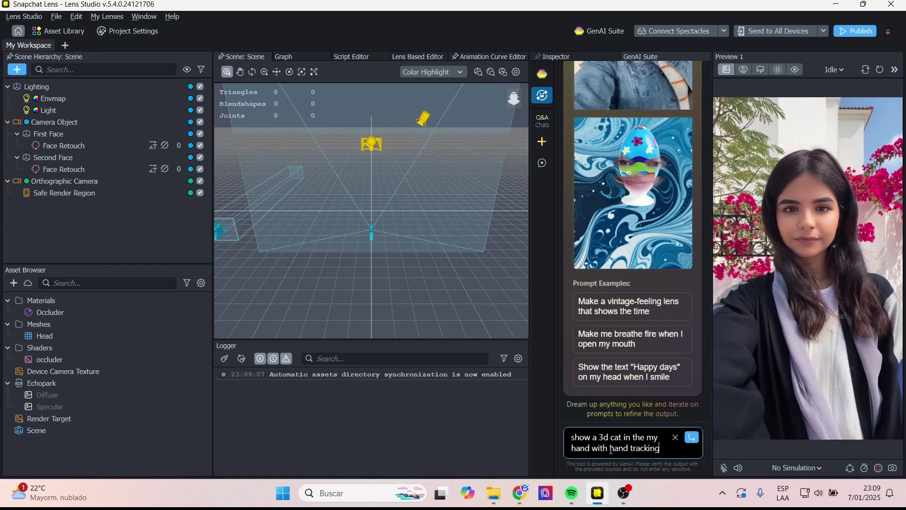
key("Return")
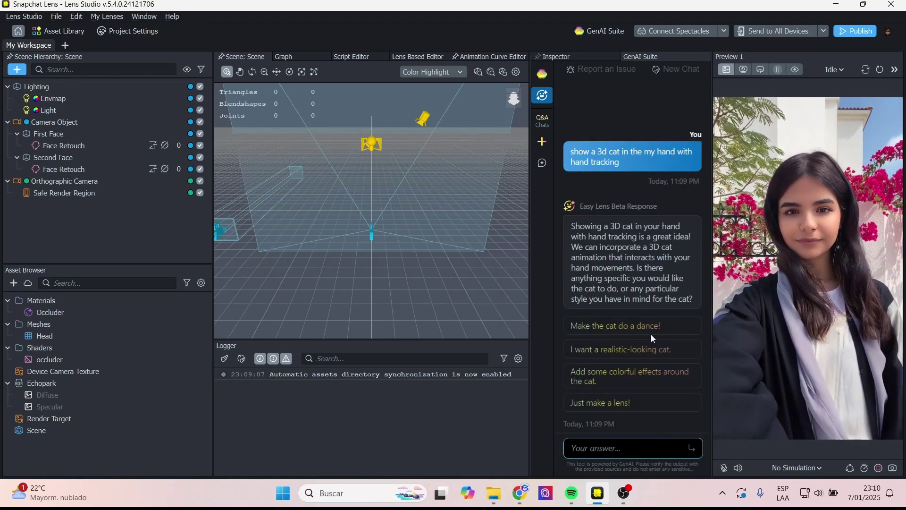
Answer Easy Lens with the suggestion "Make the cat do a dance!" and send the built lens to all devices
left_click(650, 330)
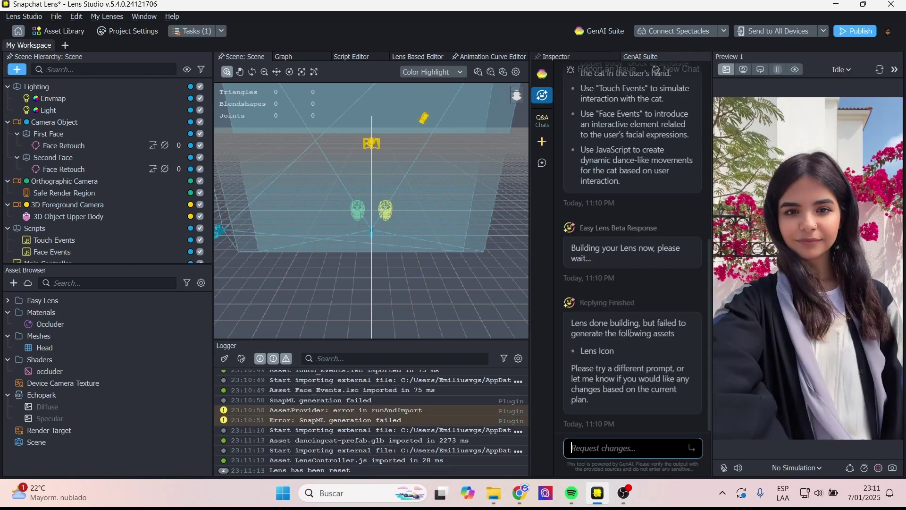
left_click(787, 31)
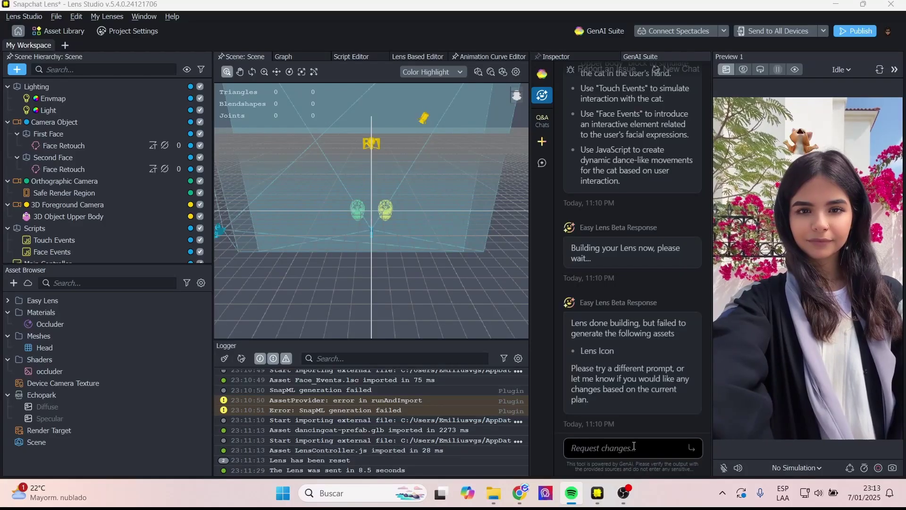
Request the Easy Lens change "make a 3d cube that show in my hand" and send the rebuilt lens to all devices
type("make a 3d")
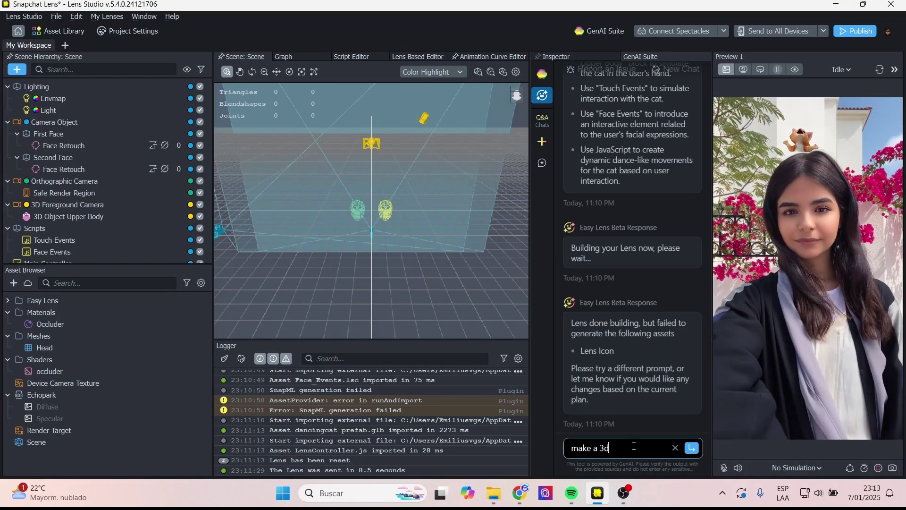
type(" cube that")
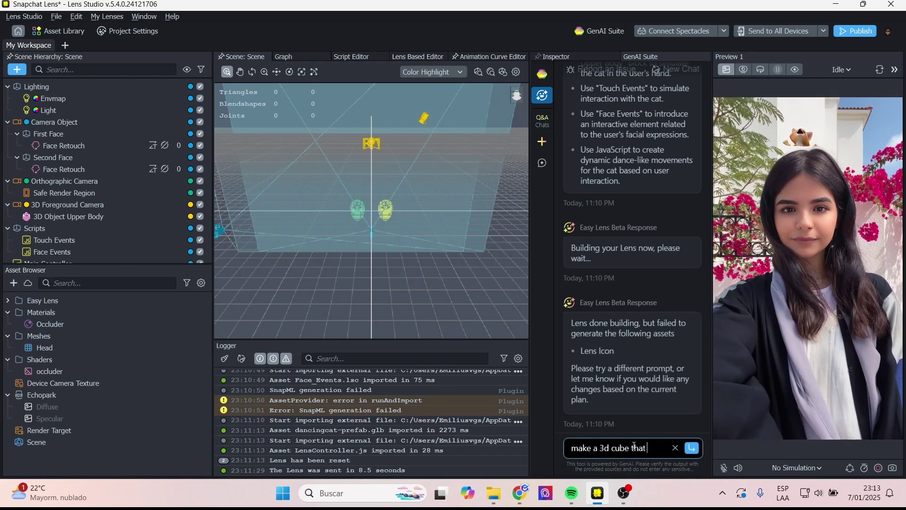
type(" show in my hand")
key("Return")
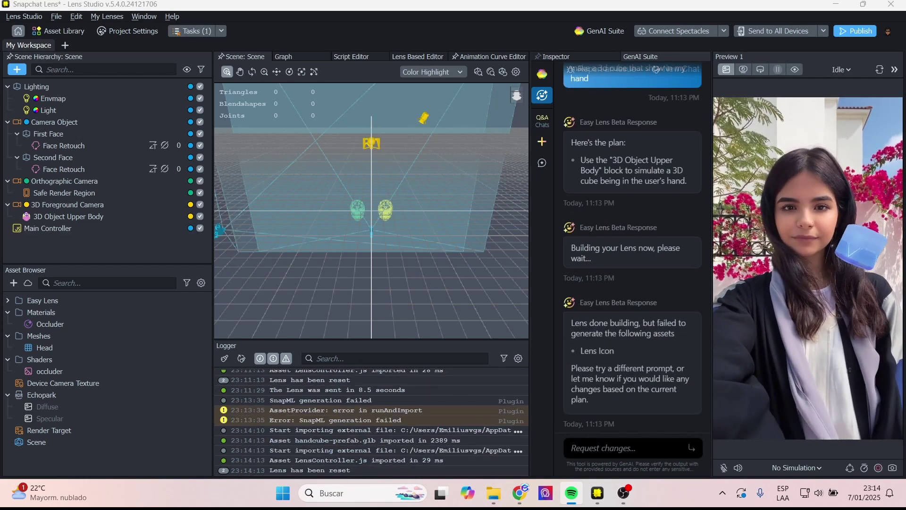
left_click(775, 30)
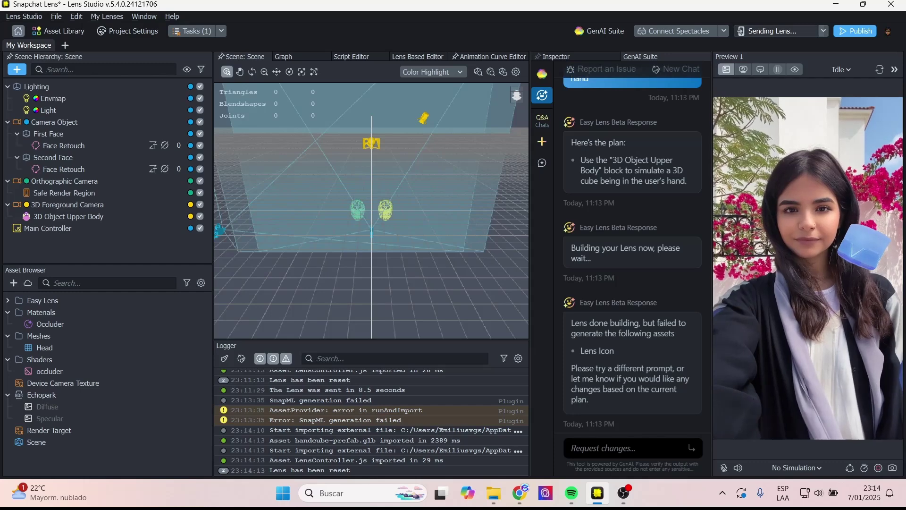